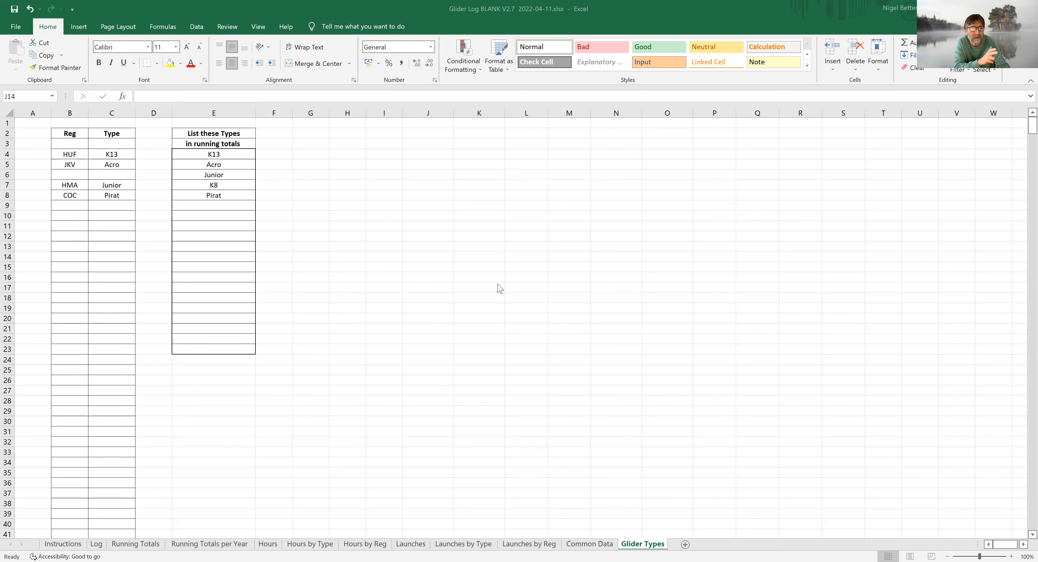
# Step: Look over the Glider Types list and the reference tables on the Common Data sheet
pyautogui.scroll(-15, 499, 289)
pyautogui.scroll(15, 496, 283)
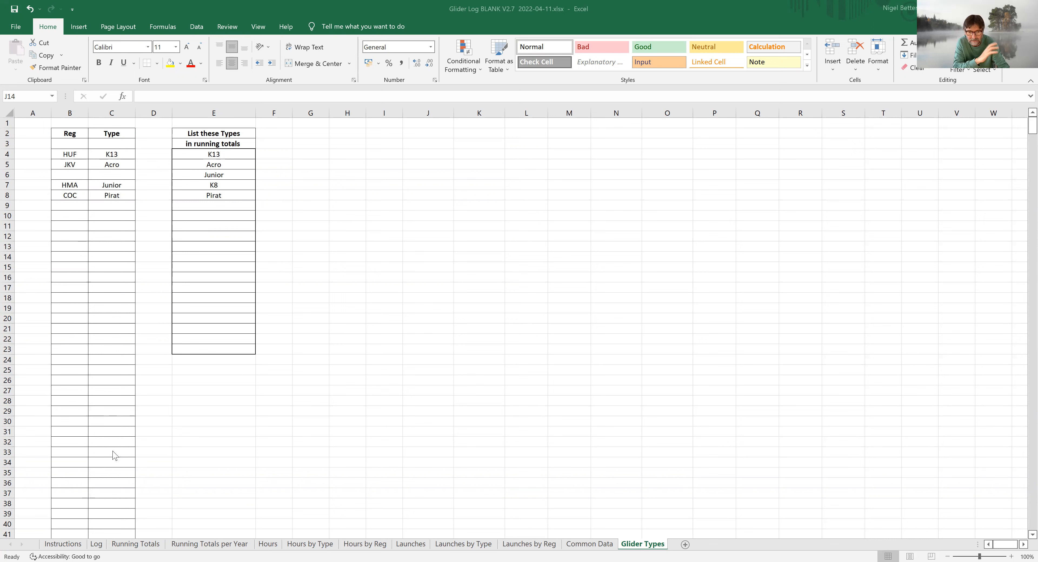
pyautogui.click(599, 544)
pyautogui.click(599, 545)
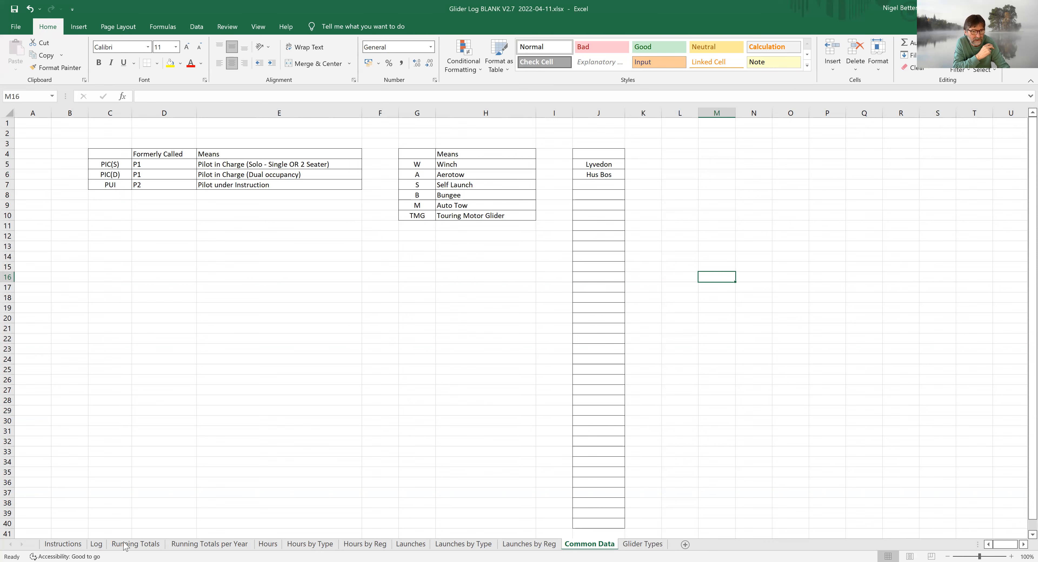
# Step: On the Log sheet, view the allowed choices for Glider Reg of flight 3 and Location of flight 1
pyautogui.click(99, 547)
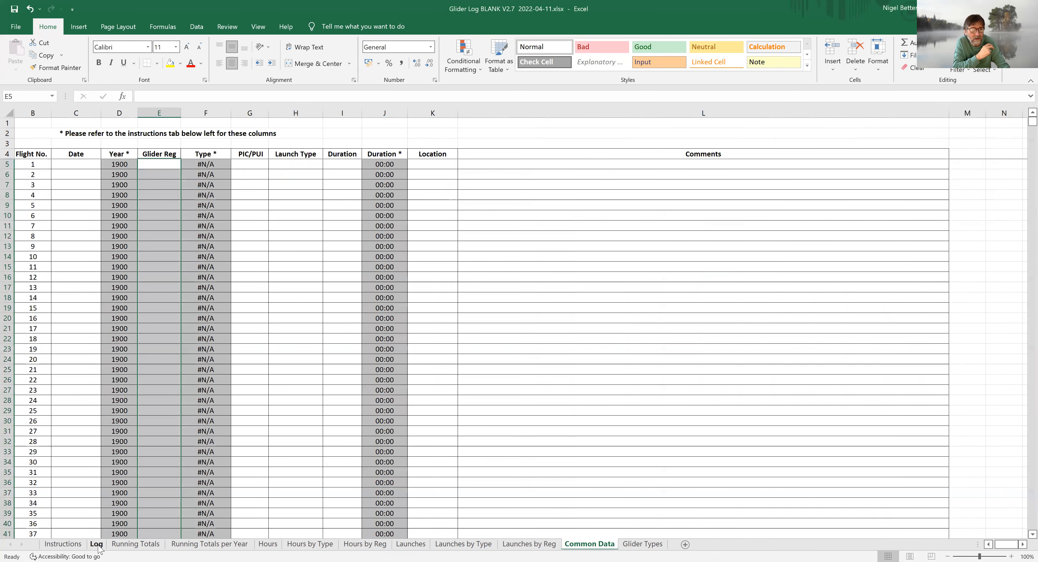
pyautogui.click(161, 187)
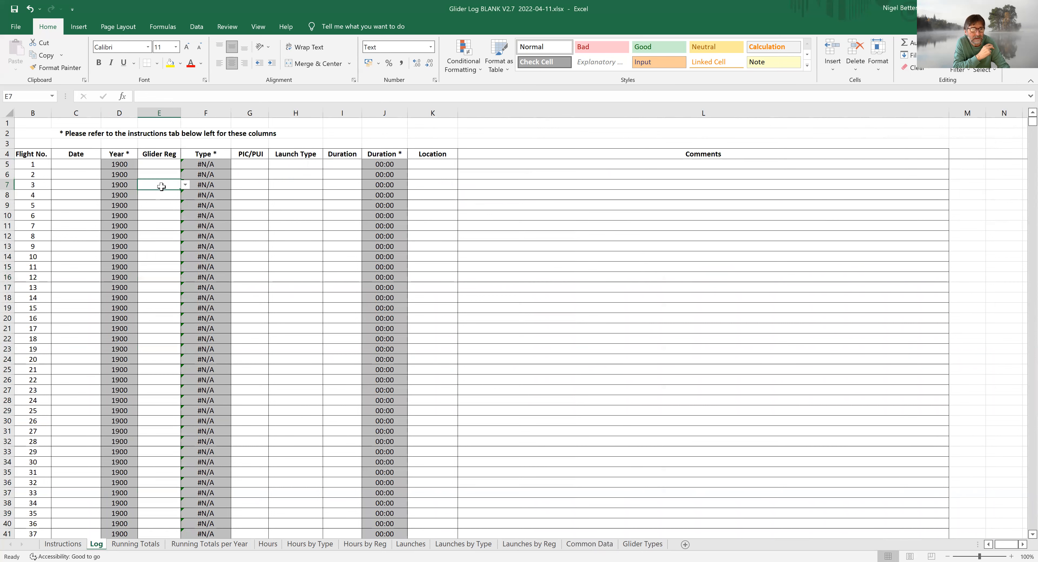
pyautogui.click(184, 186)
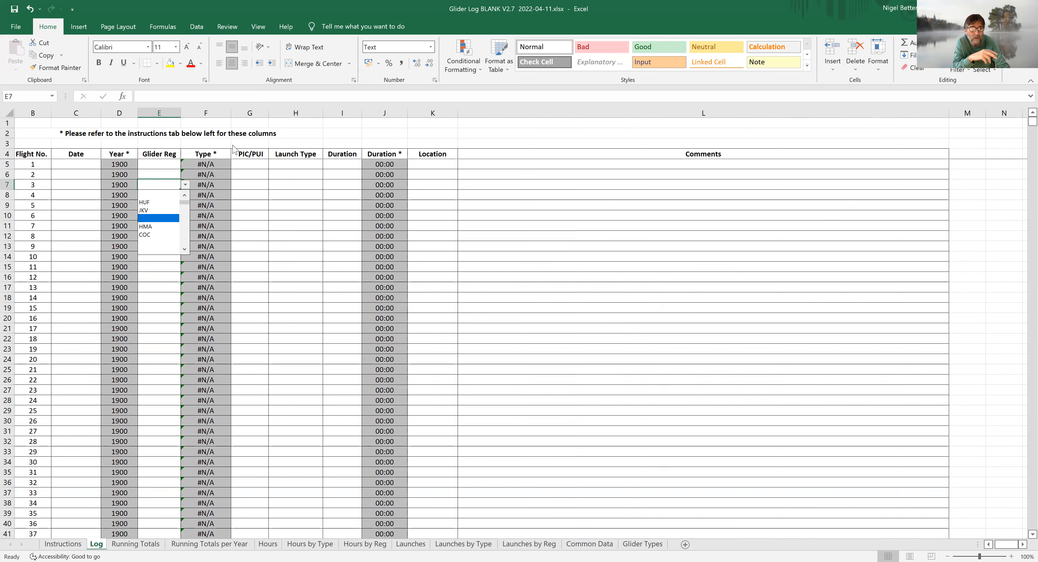
pyautogui.click(441, 152)
pyautogui.click(442, 166)
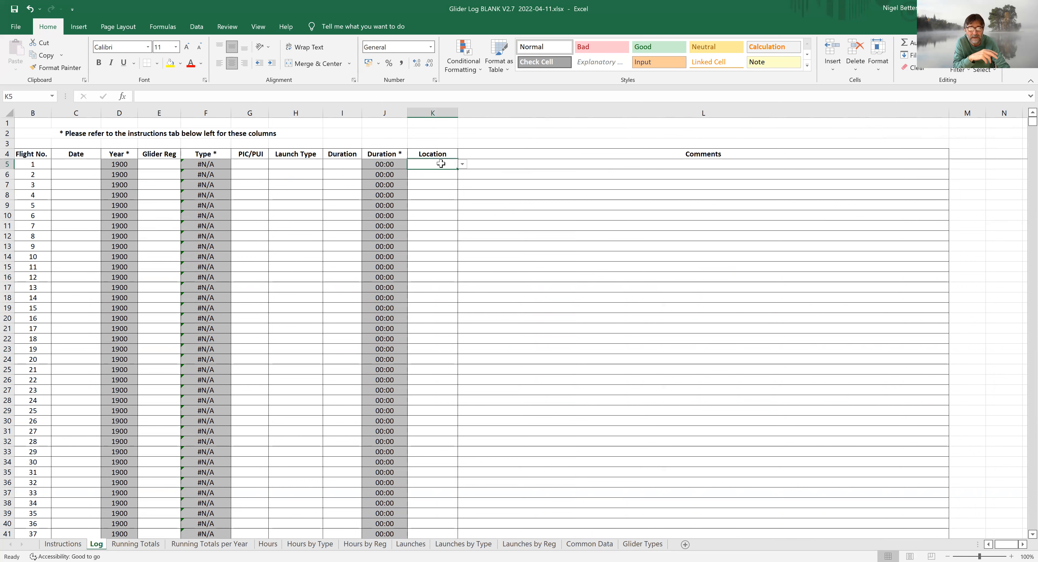
pyautogui.click(463, 165)
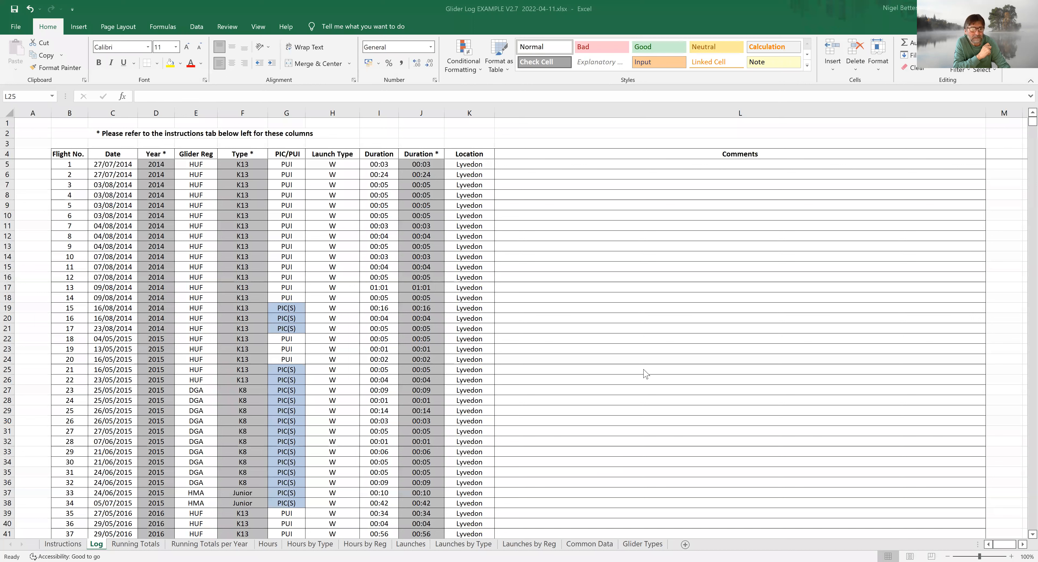
# Step: In the Glider Log EXAMPLE V2.7 workbook, copy the Log sheet's Glider Reg entries for flights 1 to 217
pyautogui.scroll(-4, 647, 362)
pyautogui.scroll(-18, 645, 361)
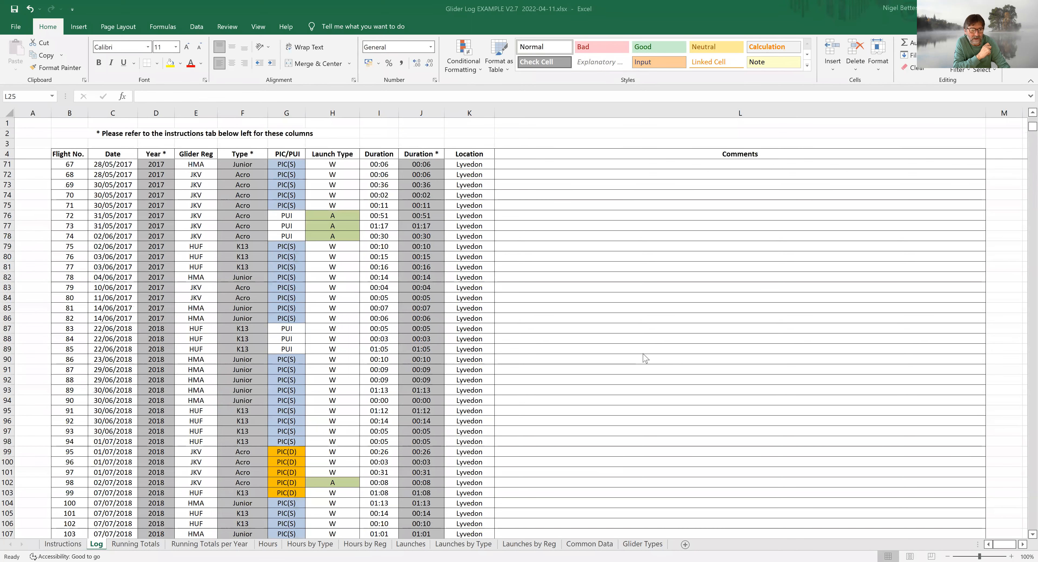
pyautogui.scroll(-20, 646, 355)
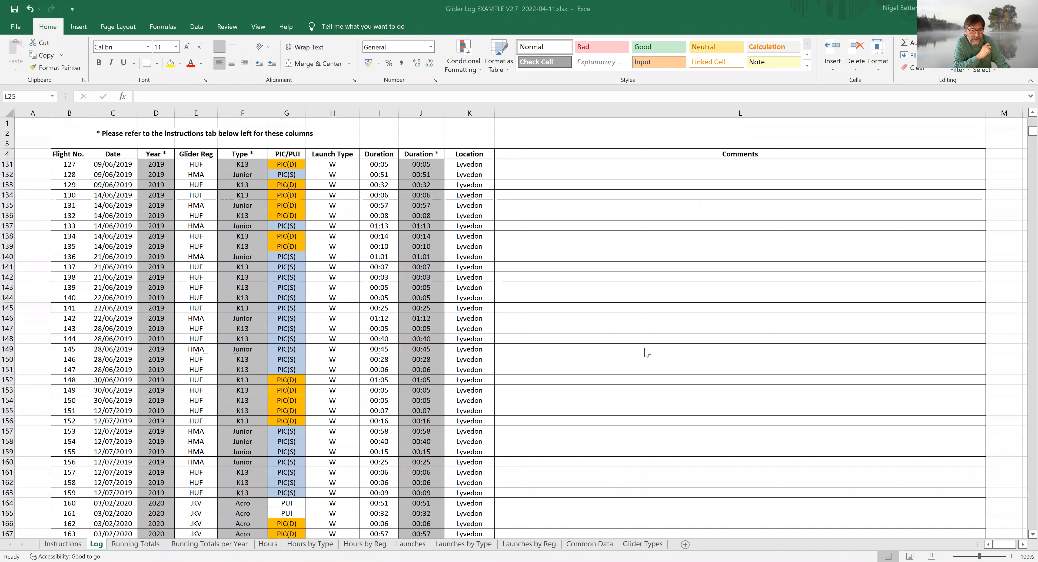
pyautogui.scroll(-13, 646, 353)
pyautogui.scroll(-13, 646, 351)
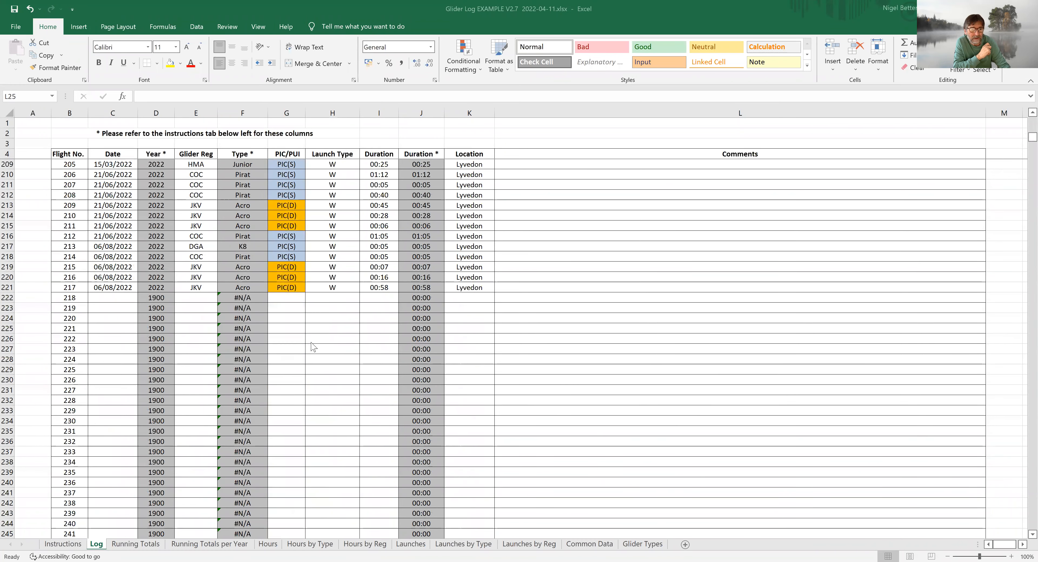
pyautogui.scroll(4, 179, 355)
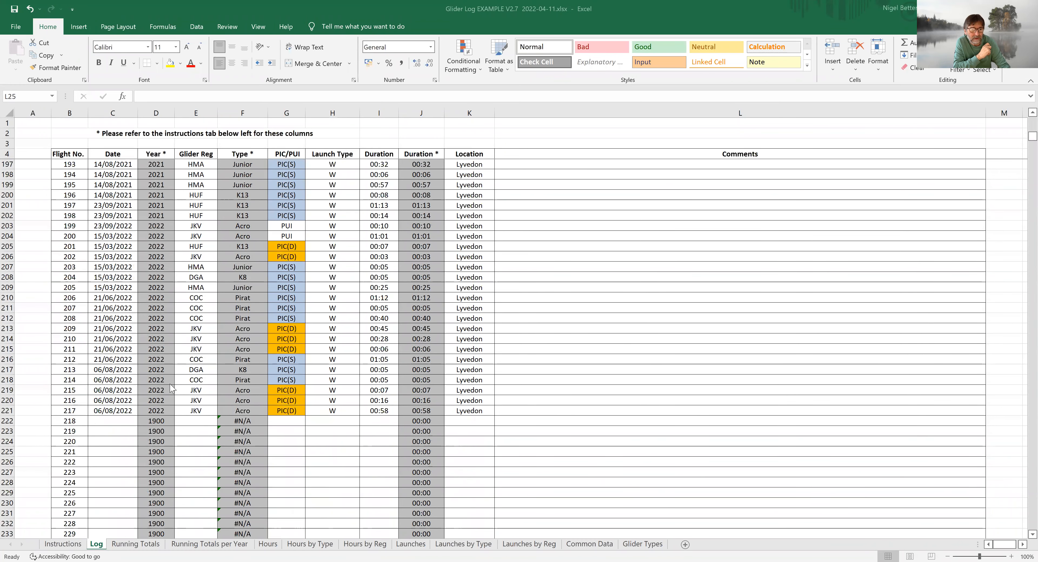
pyautogui.click(195, 411)
pyautogui.moveTo(194, 411); pyautogui.dragTo(198, 164)
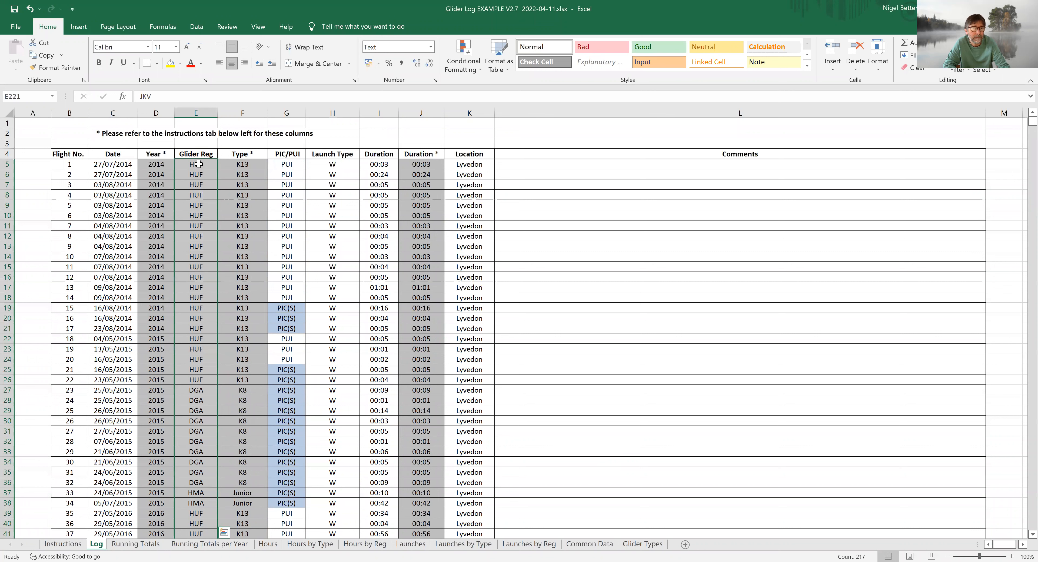
pyautogui.rightClick(200, 168)
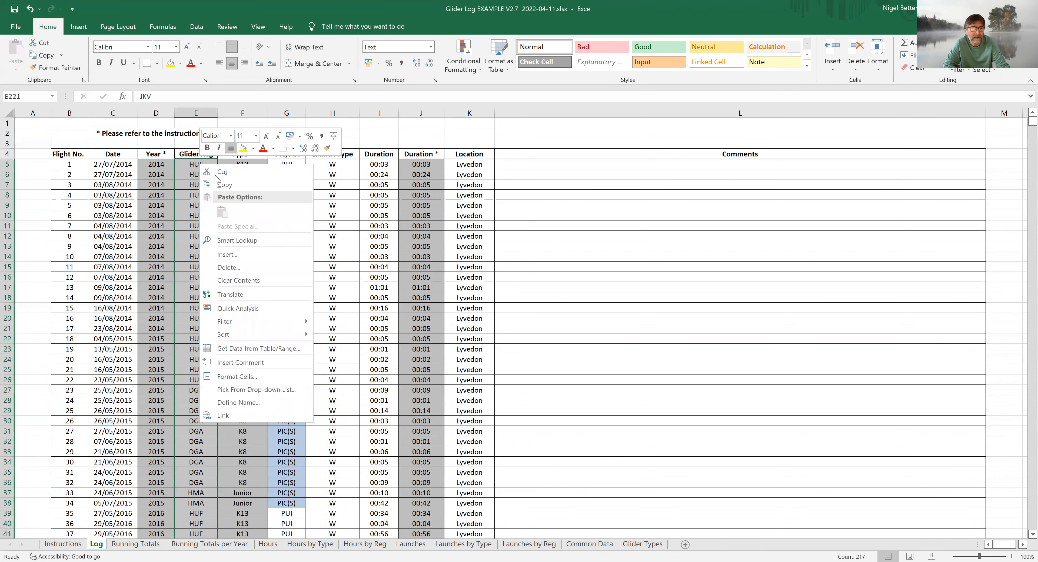
pyautogui.click(220, 183)
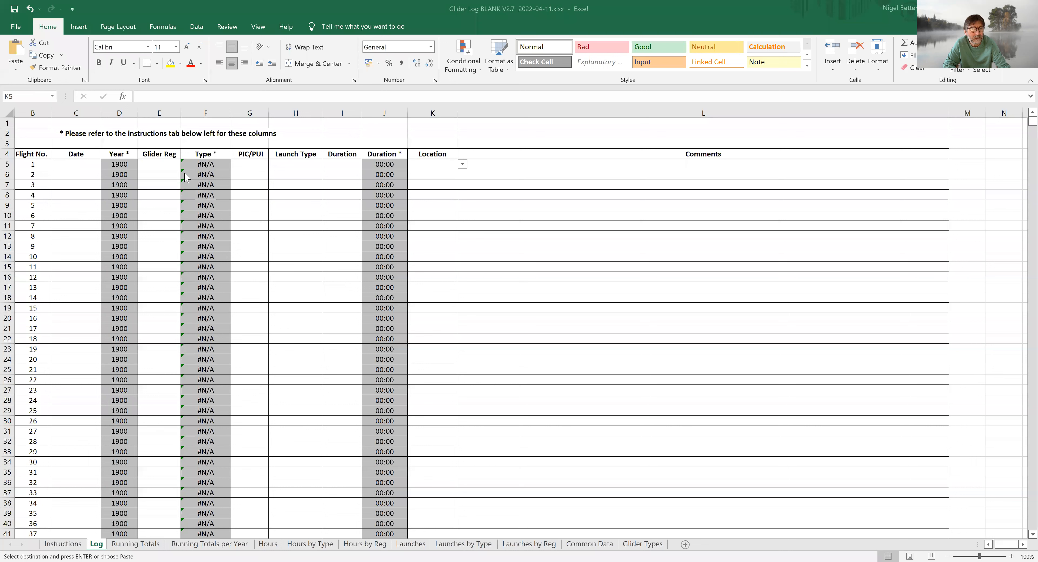
# Step: Paste the copied registrations as values into the Glider Log BLANK V2.7 workbook's Glider Reg column, starting at E5
pyautogui.click(159, 165)
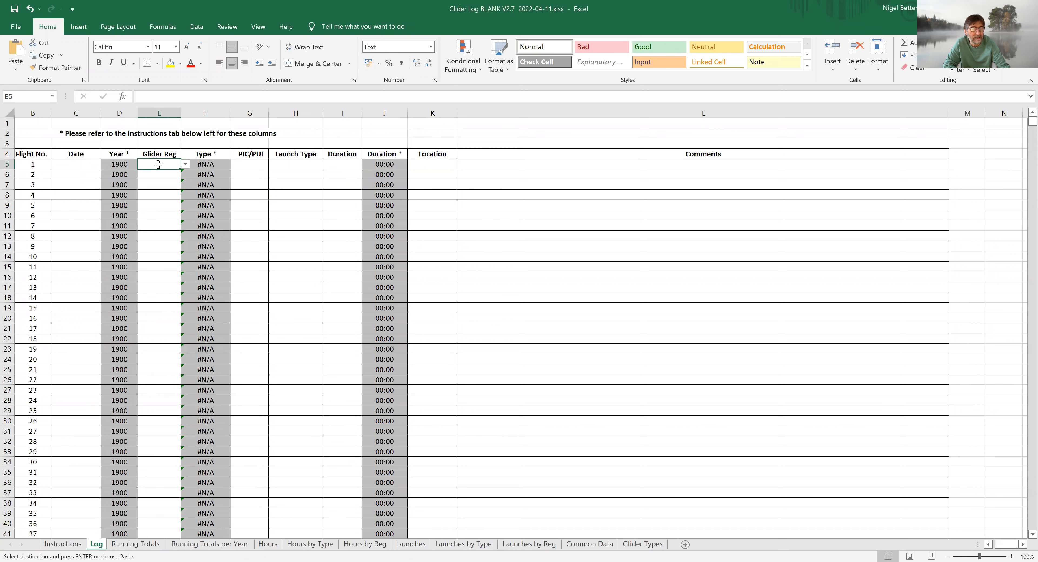
pyautogui.rightClick(159, 165)
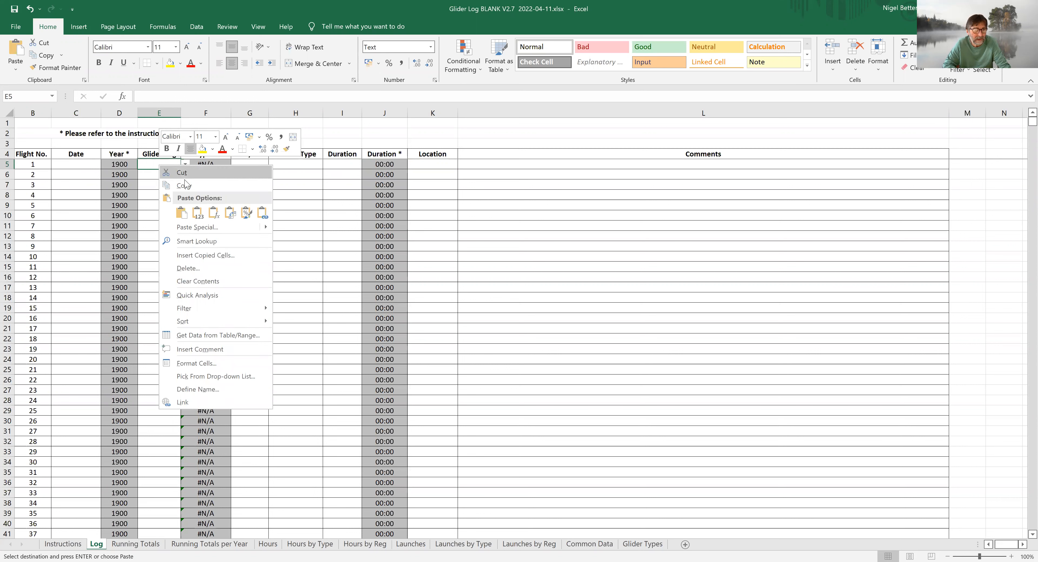
pyautogui.click(197, 215)
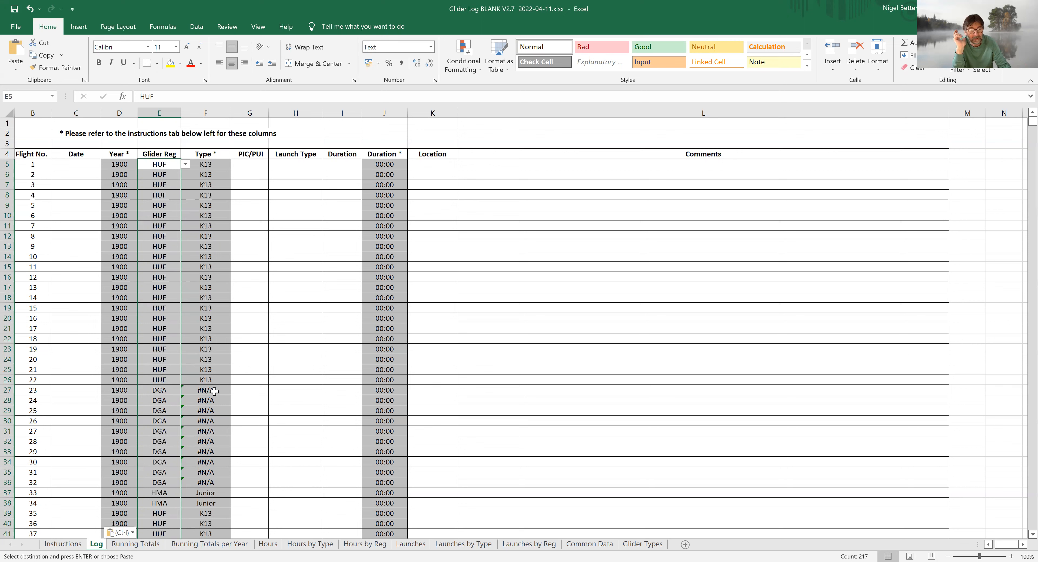
# Step: Add registration DGA with type K8 in row 6 of the Glider Types sheet and return to the Log sheet's first Date cell
pyautogui.click(647, 544)
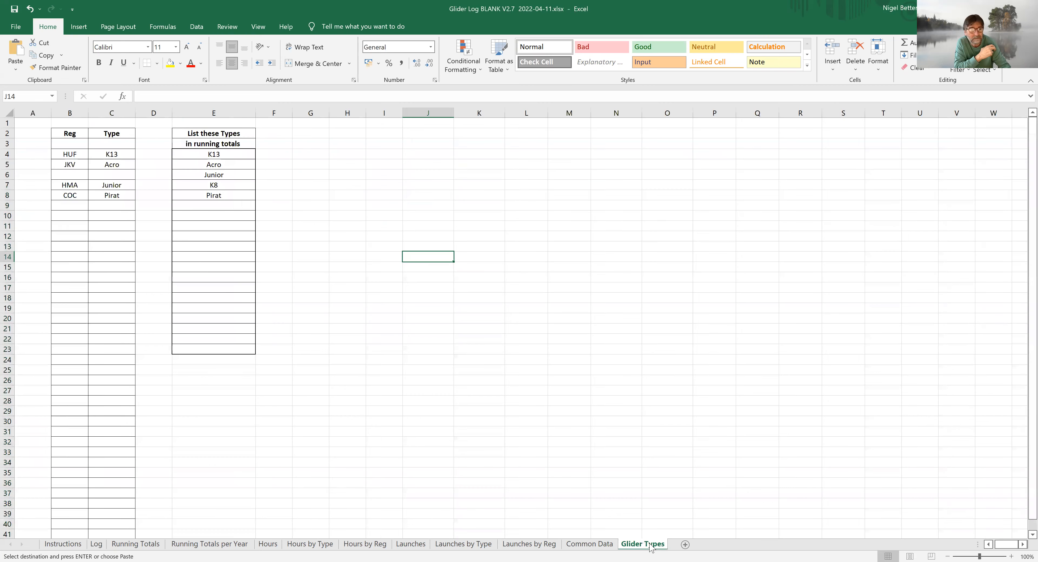
pyautogui.click(77, 176)
pyautogui.write('DGA')
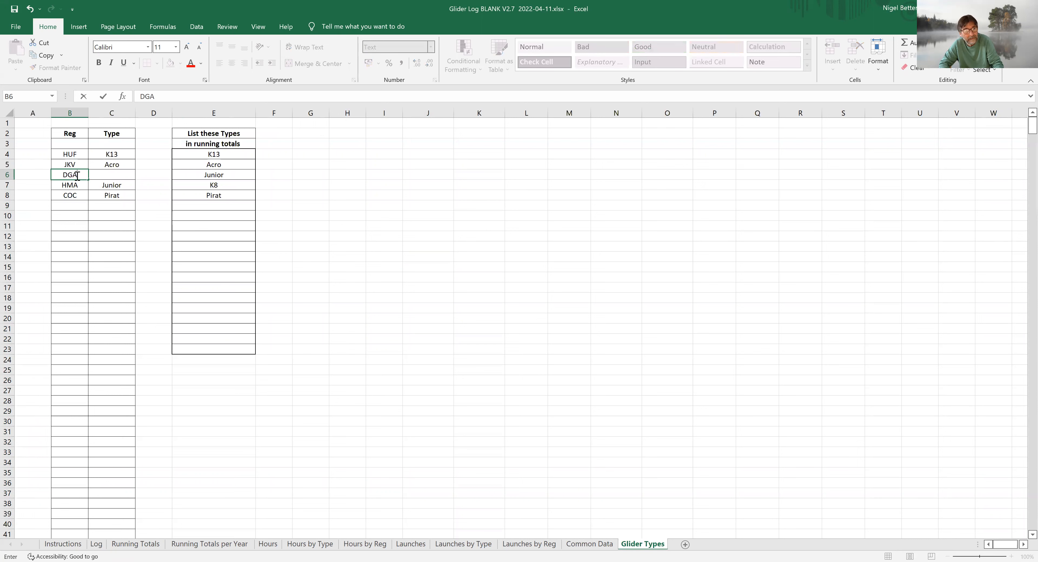
pyautogui.click(112, 176)
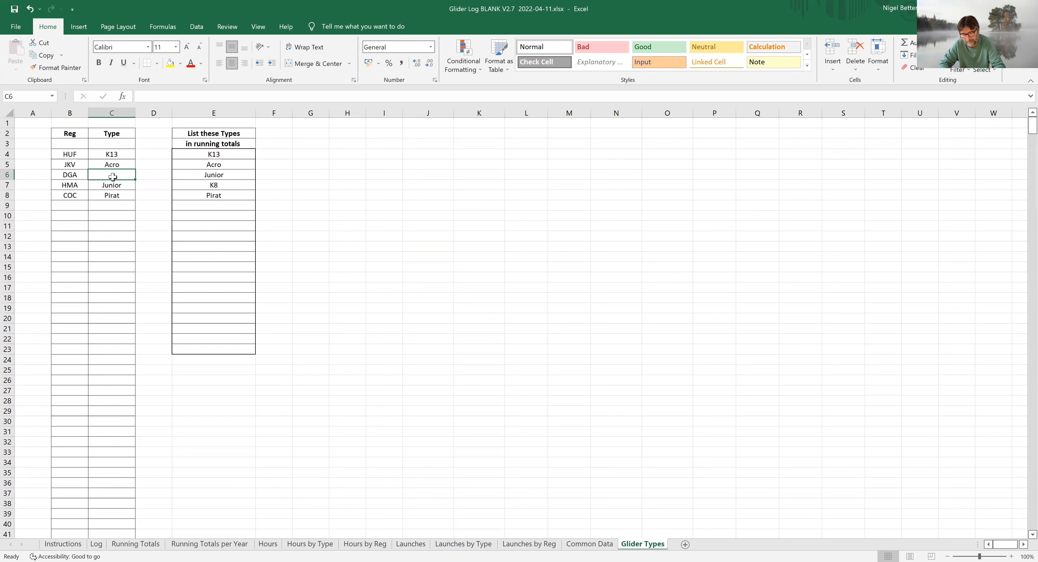
pyautogui.write('K')
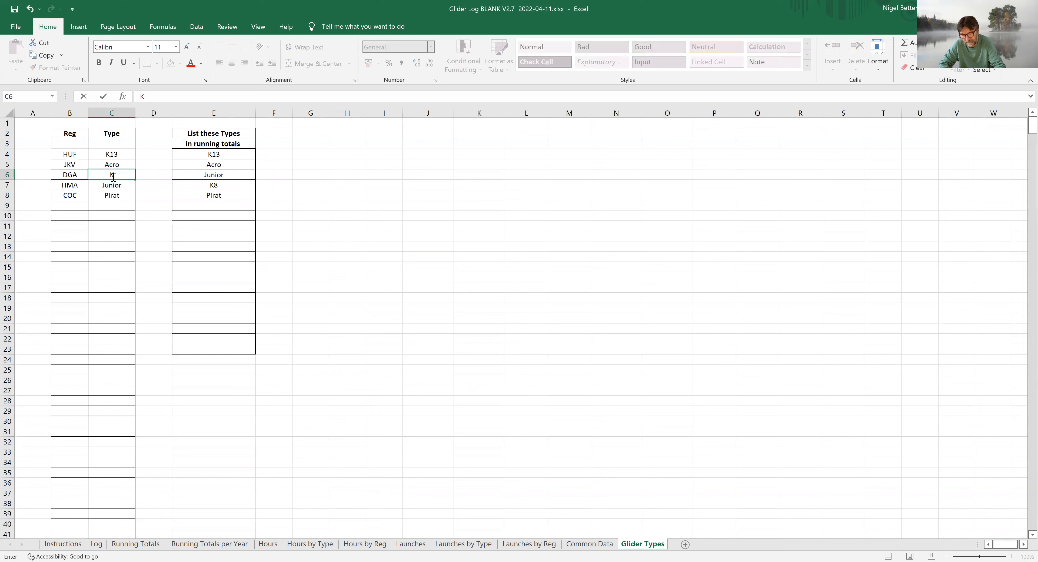
pyautogui.write('8')
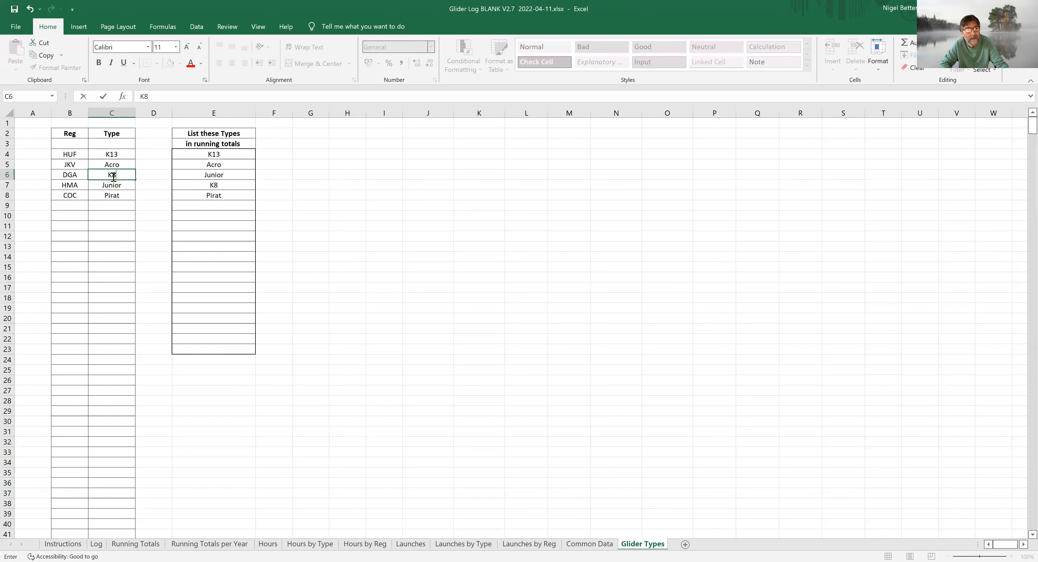
pyautogui.click(463, 383)
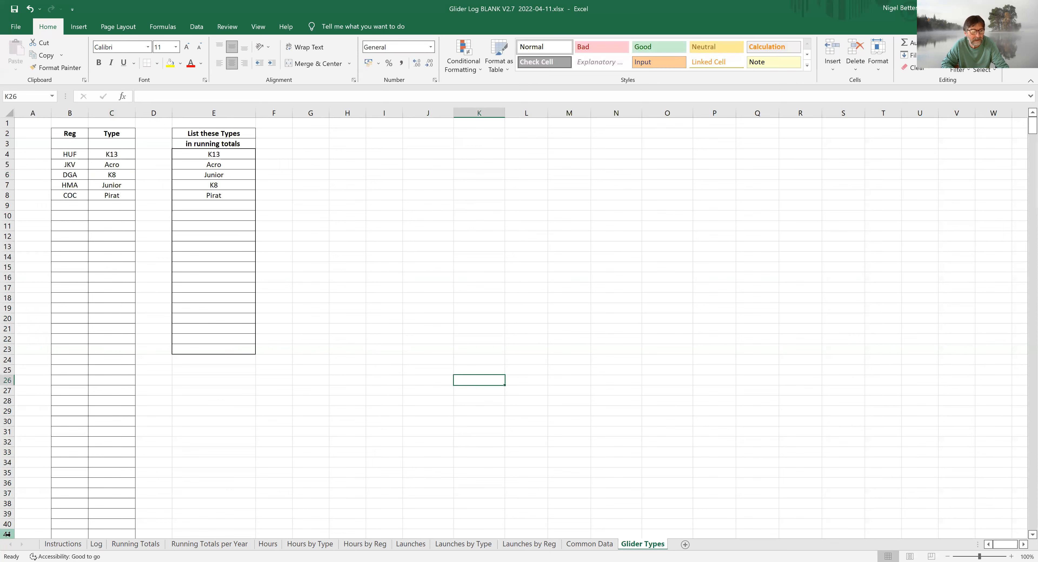
pyautogui.click(97, 545)
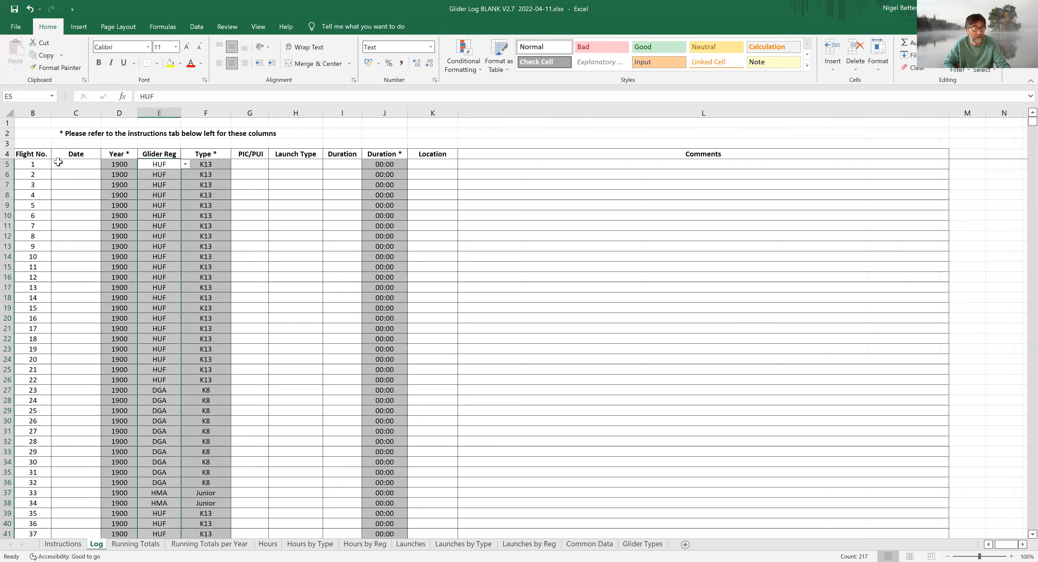
pyautogui.click(75, 163)
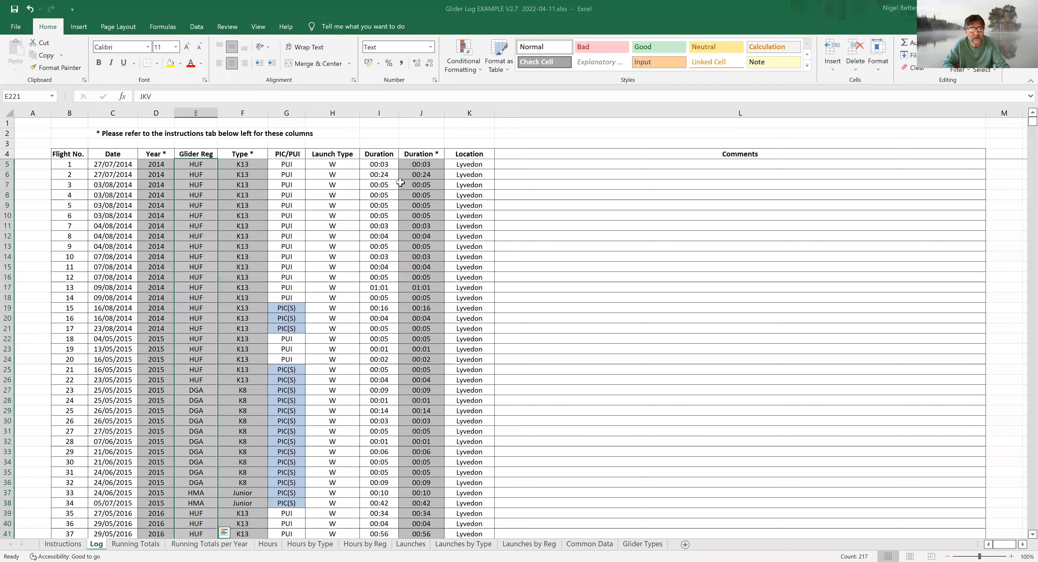
# Step: In the Glider Log EXAMPLE V2.7 workbook, copy the PIC/PUI, Launch Type and Duration entries in G5:I226 of the Log sheet
pyautogui.moveTo(294, 165); pyautogui.dragTo(370, 167)
pyautogui.moveTo(375, 237); pyautogui.dragTo(382, 334)
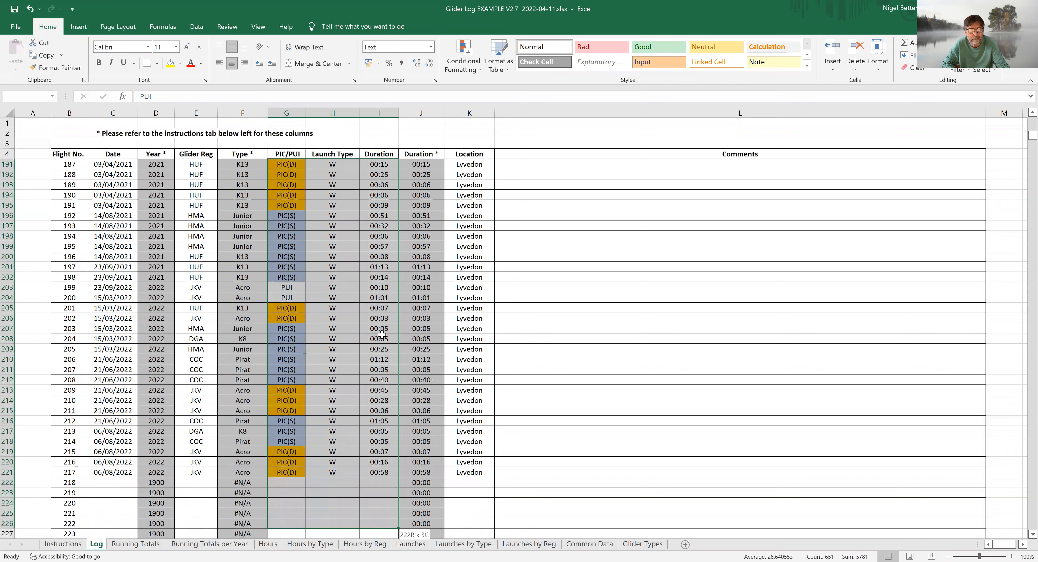
pyautogui.scroll(-6, 382, 334)
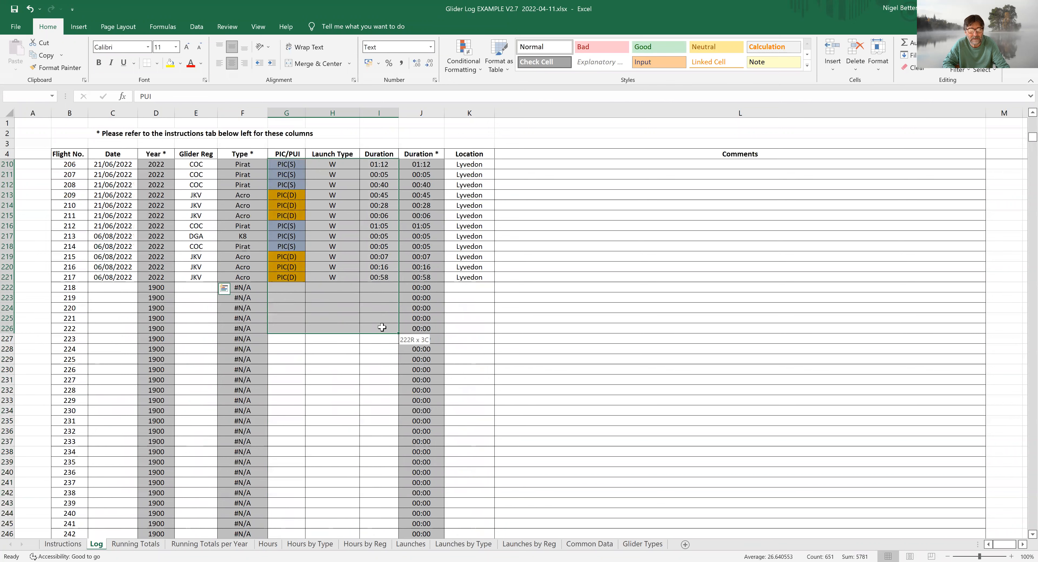
pyautogui.moveTo(382, 327); pyautogui.dragTo(382, 328)
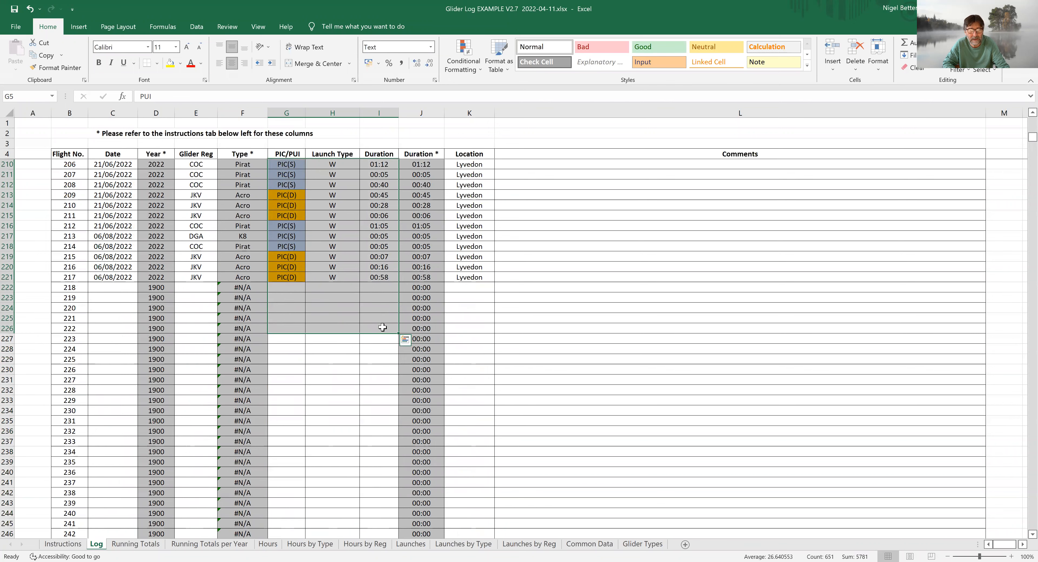
pyautogui.rightClick(382, 327)
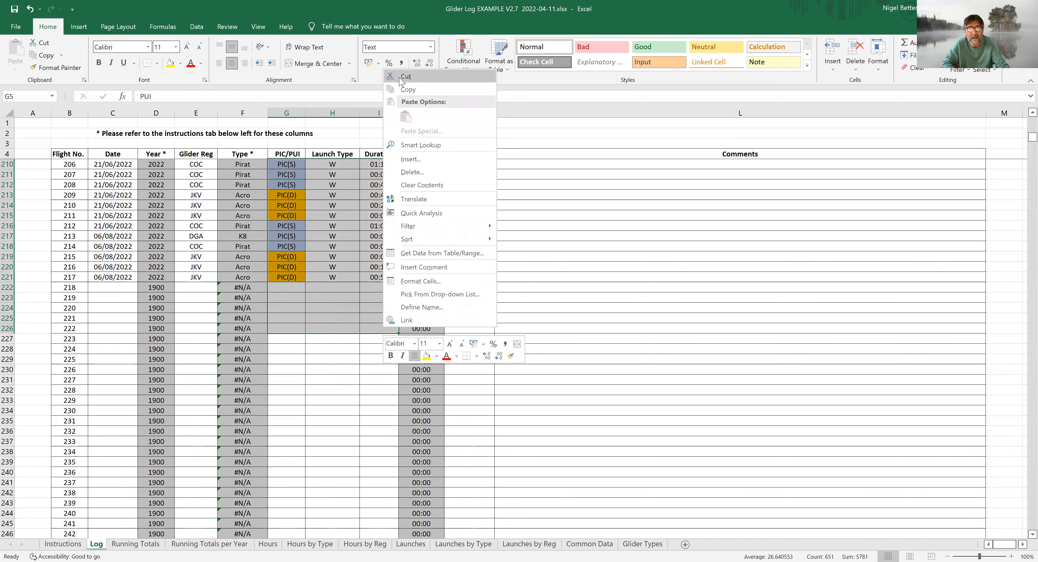
pyautogui.click(408, 90)
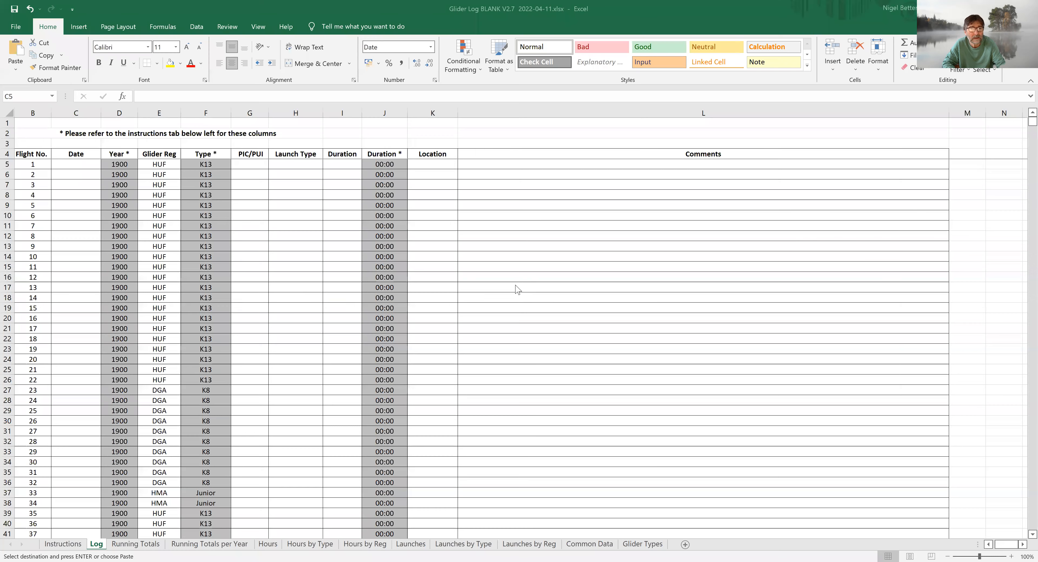
# Step: Paste the copied three columns as values into the Glider Log BLANK V2.7 workbook's Log sheet, starting at G5
pyautogui.click(251, 165)
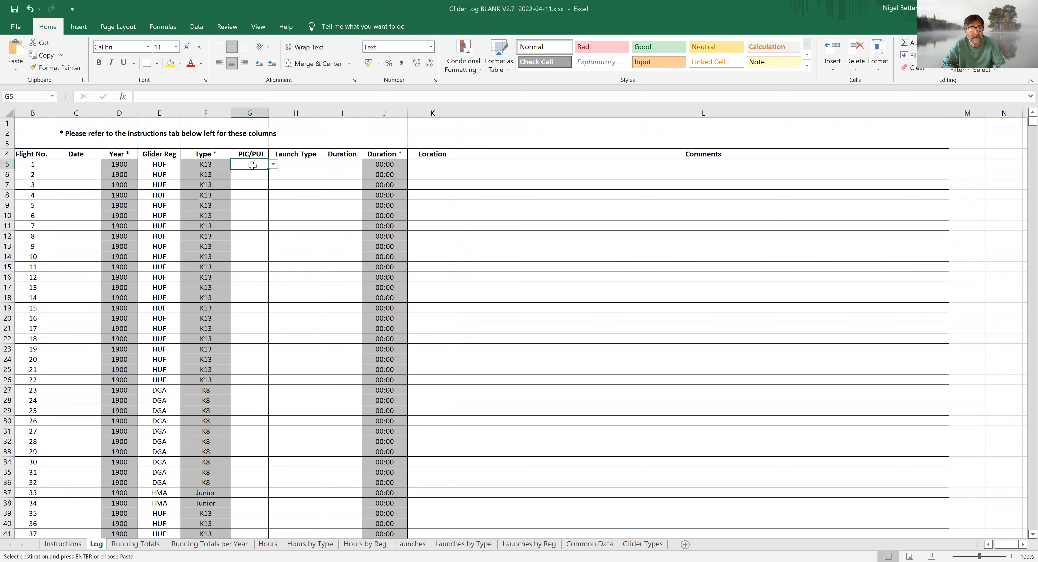
pyautogui.rightClick(259, 168)
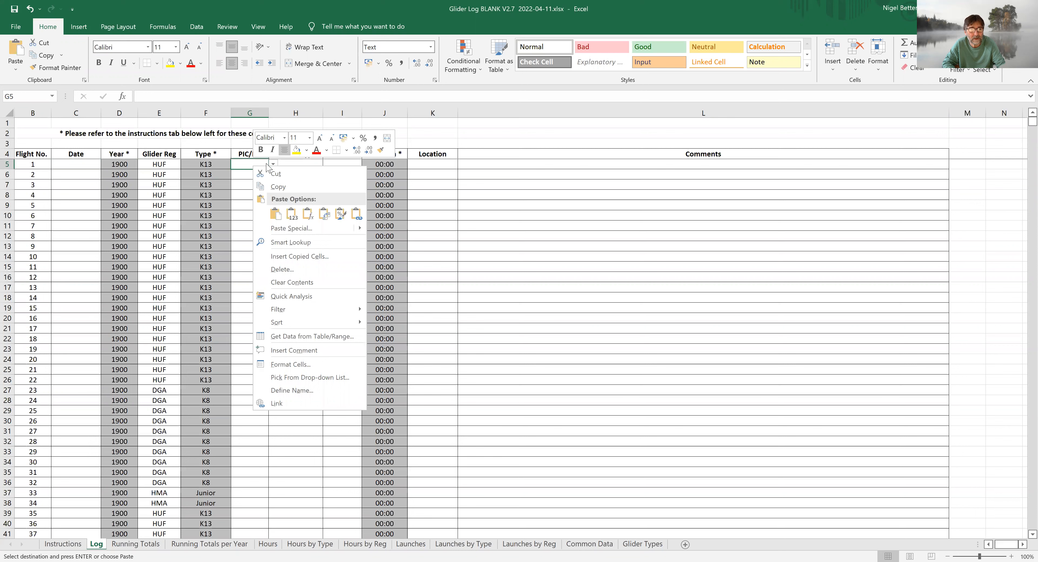
pyautogui.click(291, 215)
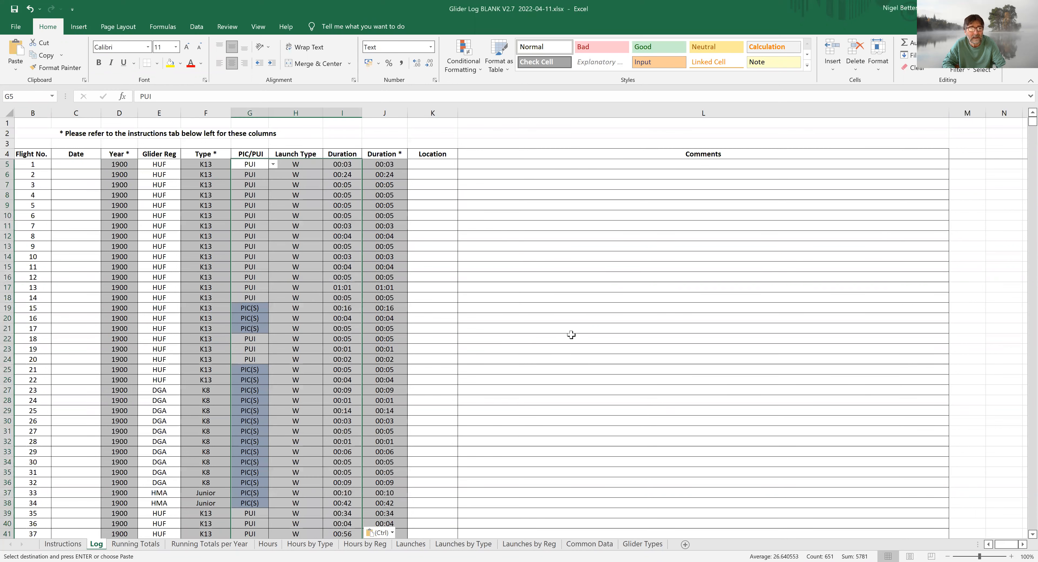
# Step: Check the pasted flight rows and view the allowed choices for PIC/PUI and Launch Type of flight 141
pyautogui.scroll(-4, 588, 375)
pyautogui.click(548, 370)
pyautogui.scroll(-6, 546, 367)
pyautogui.scroll(-19, 548, 354)
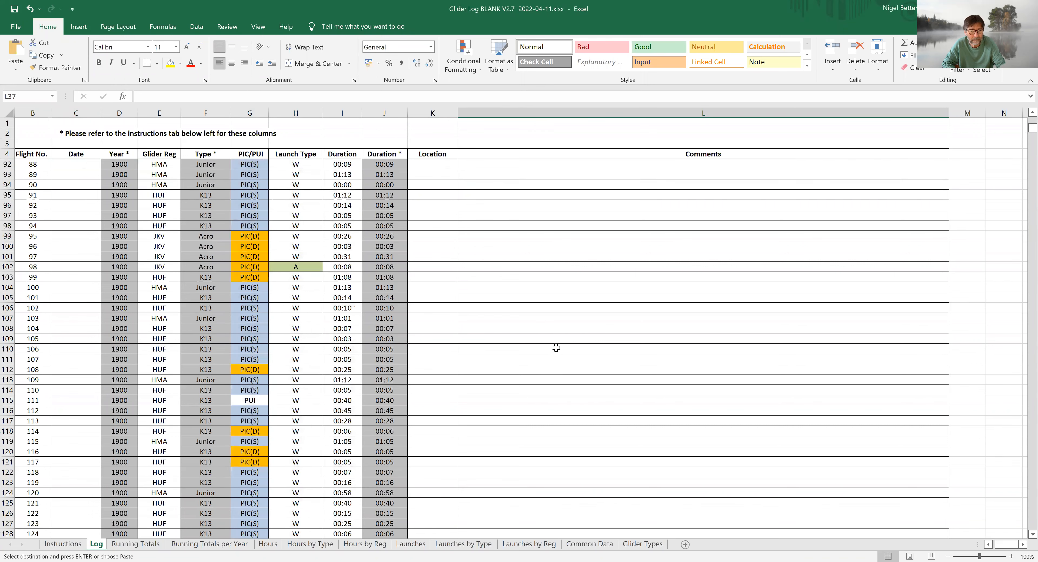
pyautogui.scroll(-15, 558, 356)
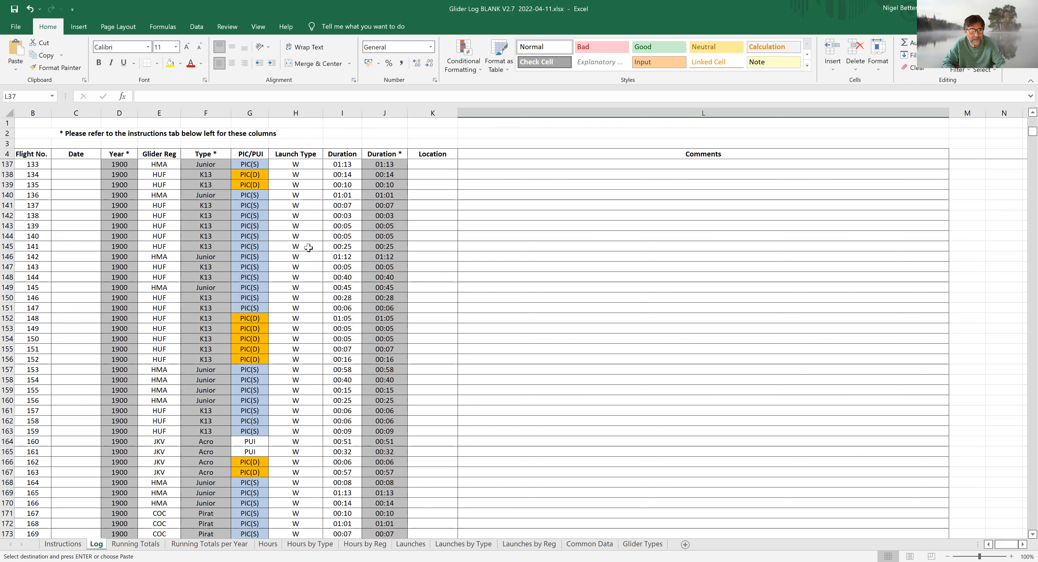
pyautogui.click(260, 246)
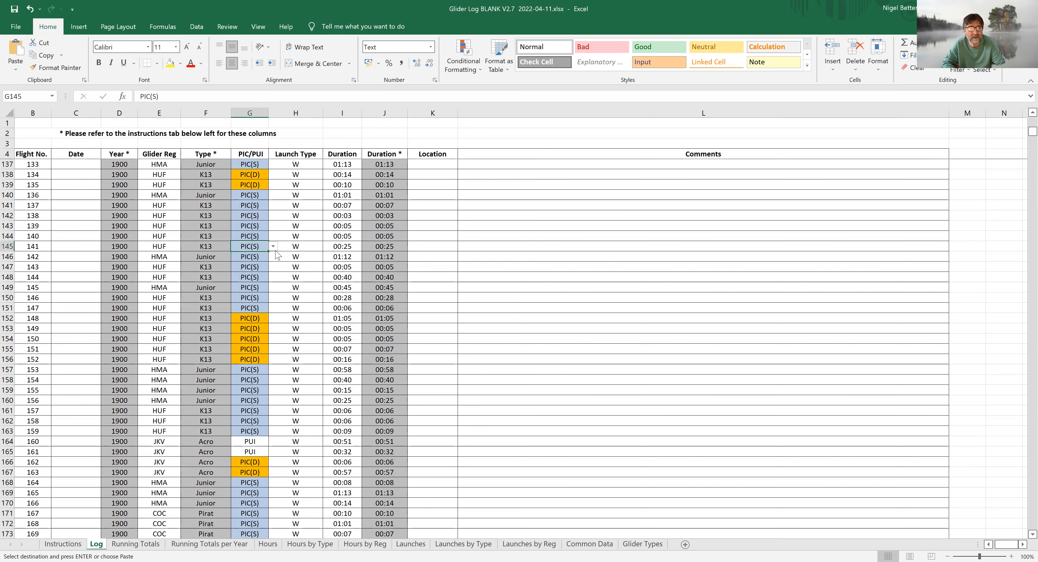
pyautogui.click(273, 247)
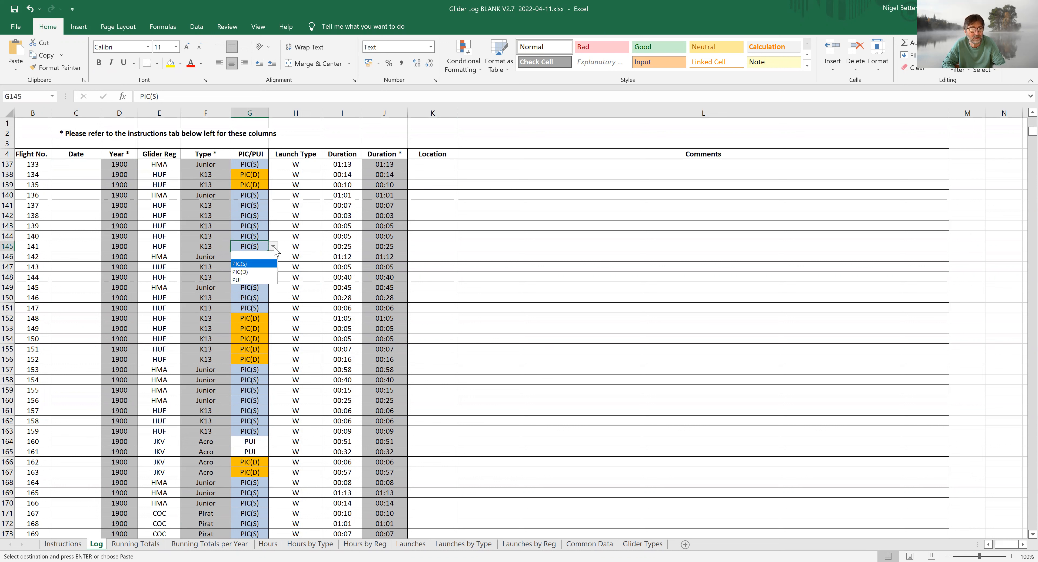
pyautogui.click(274, 247)
pyautogui.click(295, 246)
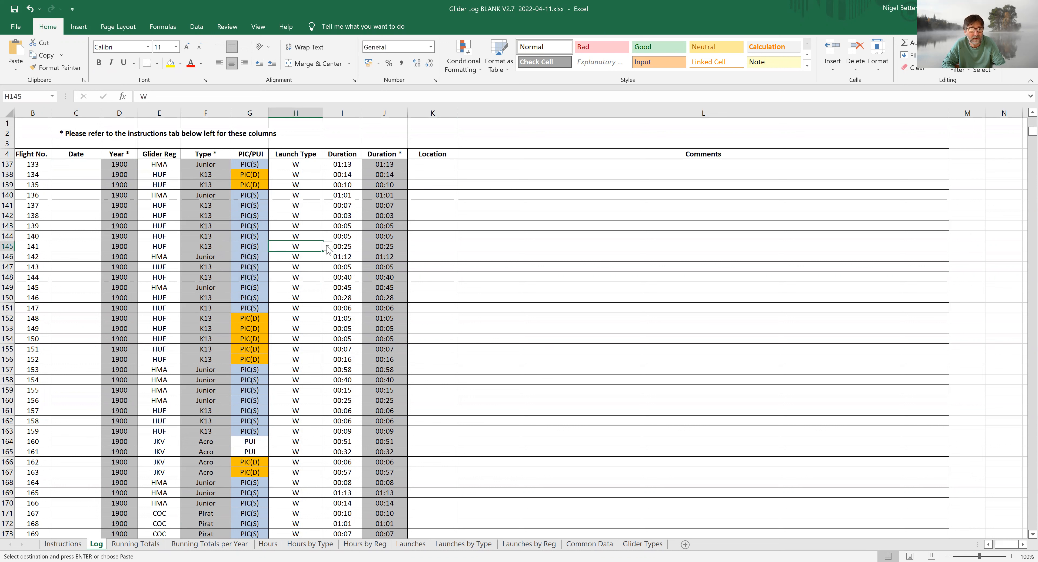
pyautogui.click(328, 247)
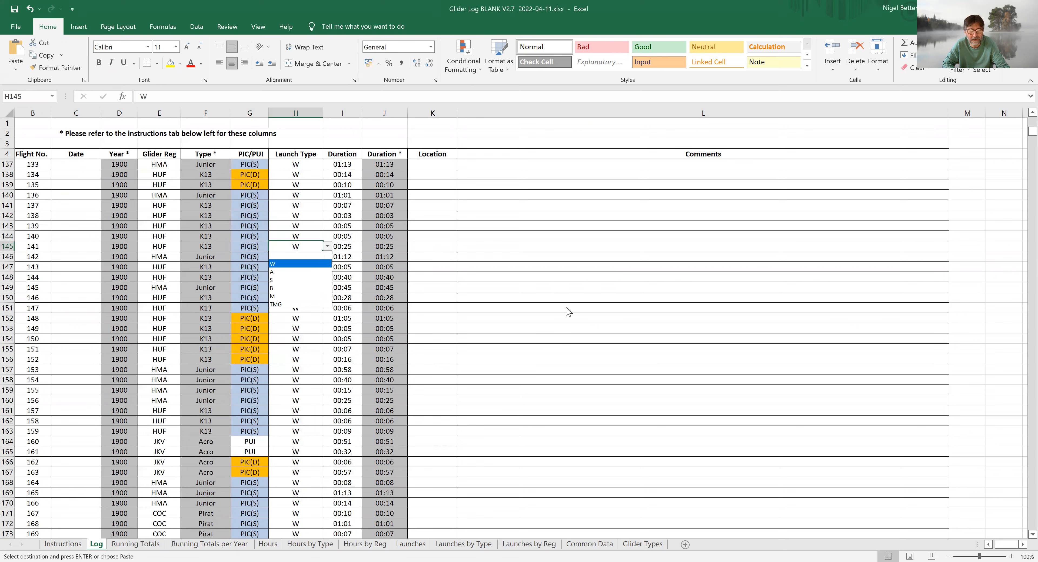
pyautogui.scroll(-20, 582, 347)
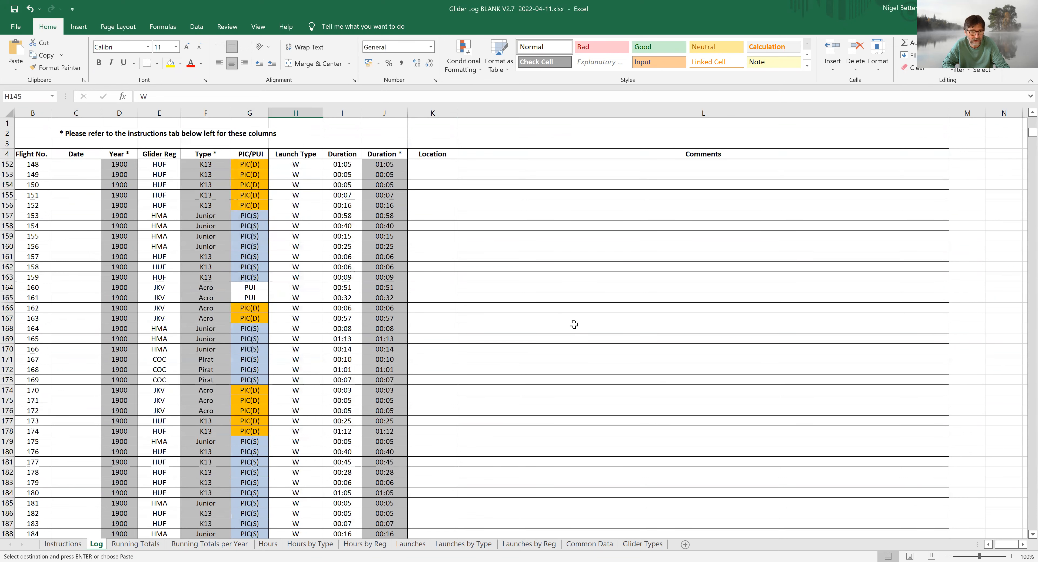